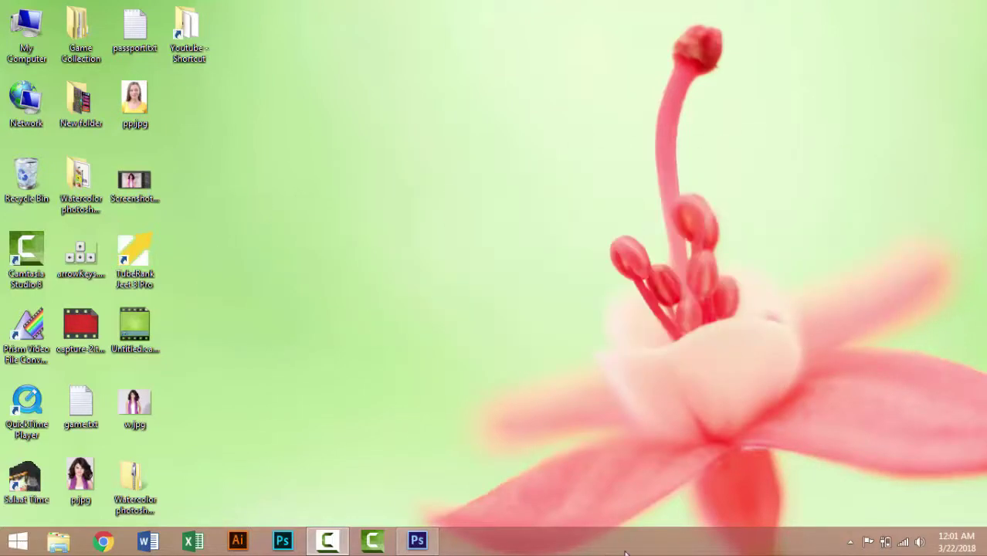
Step: Restore the Photoshop window from the taskbar
left_click(420, 542)
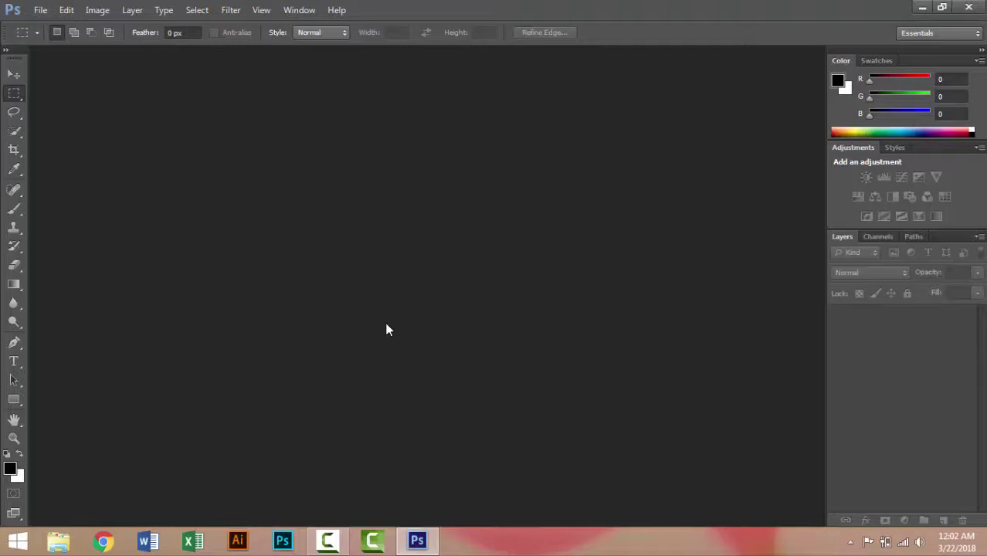
Step: Open the portrait photo pp.jpg via File > Open
left_click(40, 11)
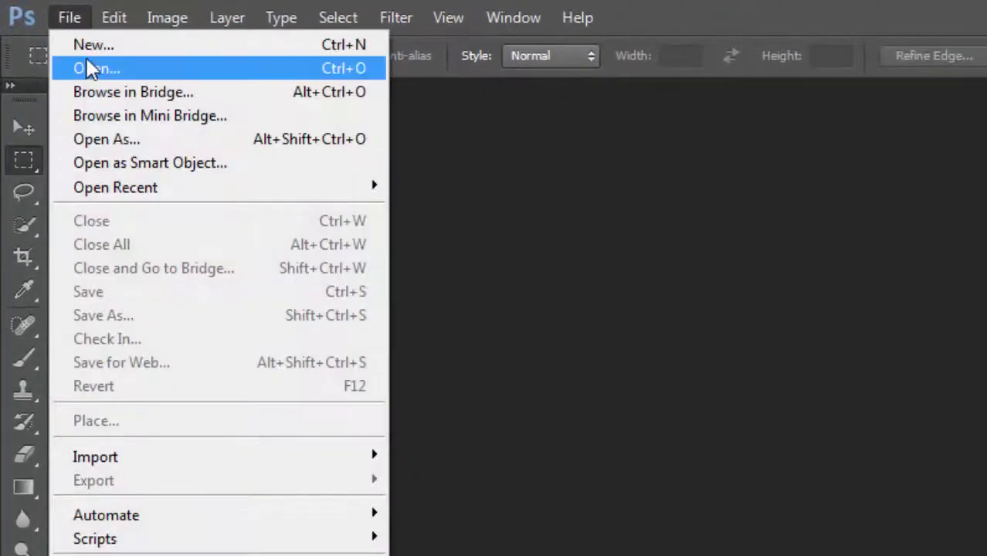
left_click(91, 69)
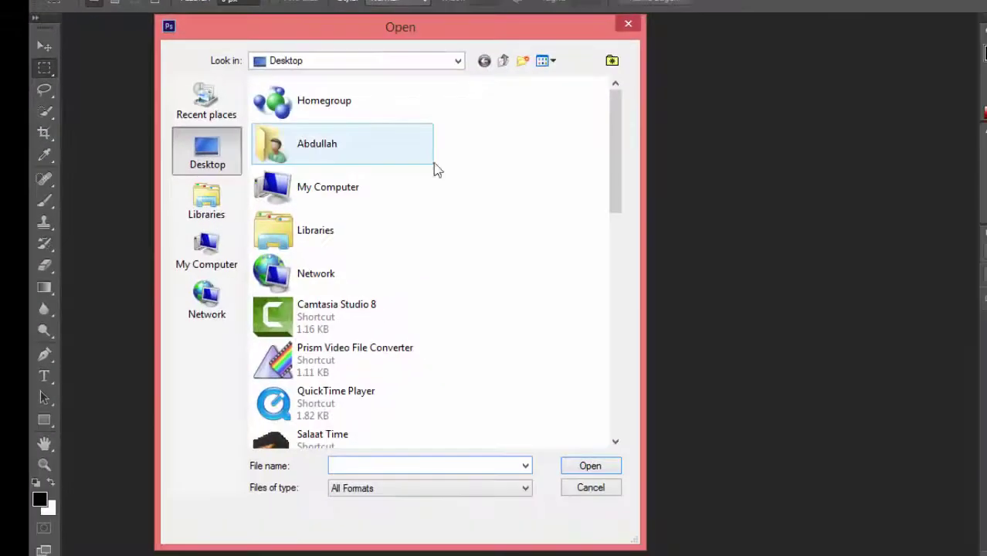
scroll(321, 303, "down", 5)
double_click(322, 303)
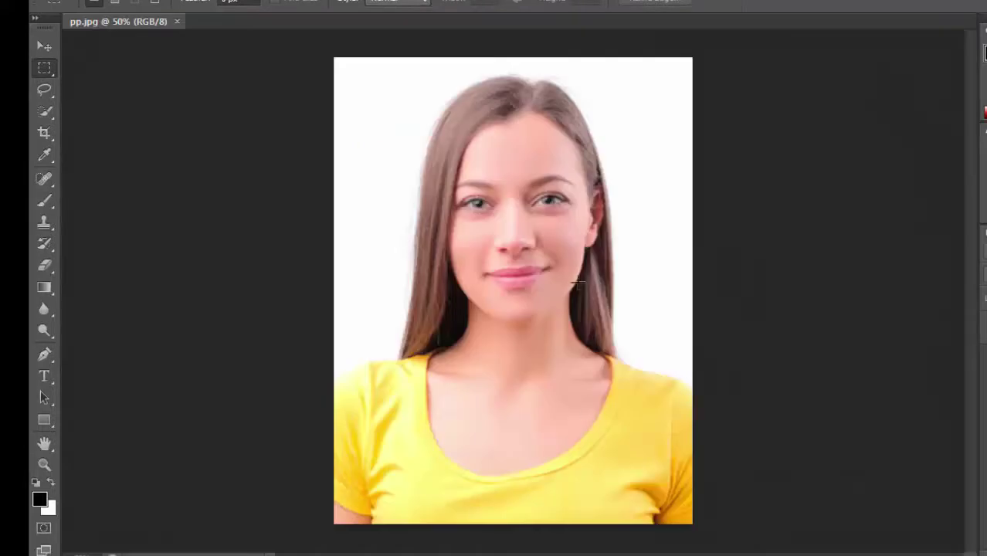
Step: Zoom the document out to 25% and select the Move tool
key("ctrl+minus")
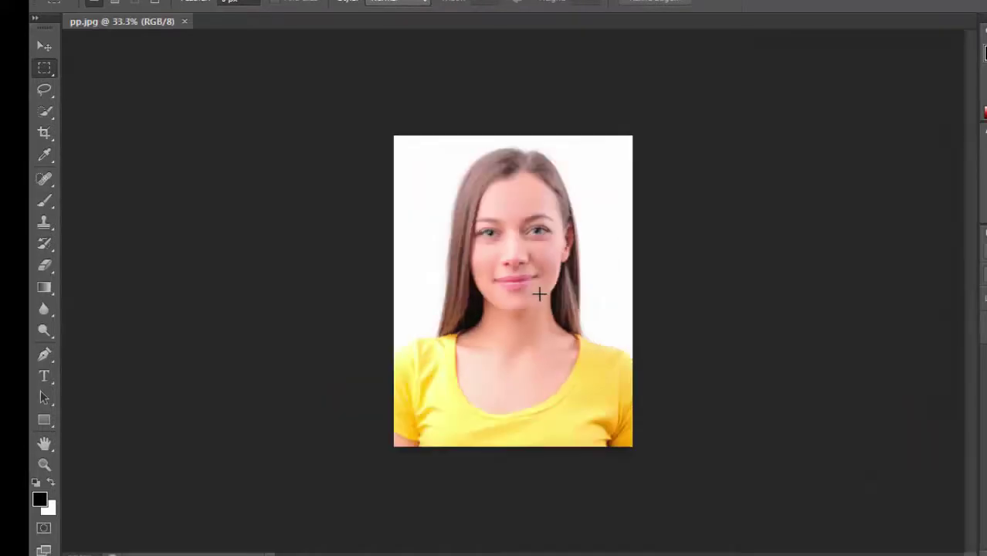
key("ctrl+minus")
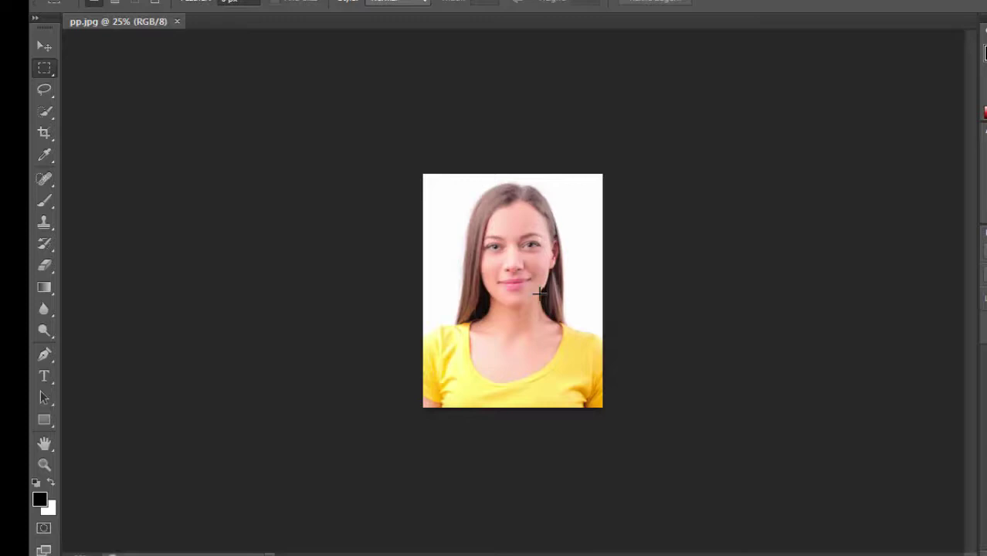
left_click(45, 46)
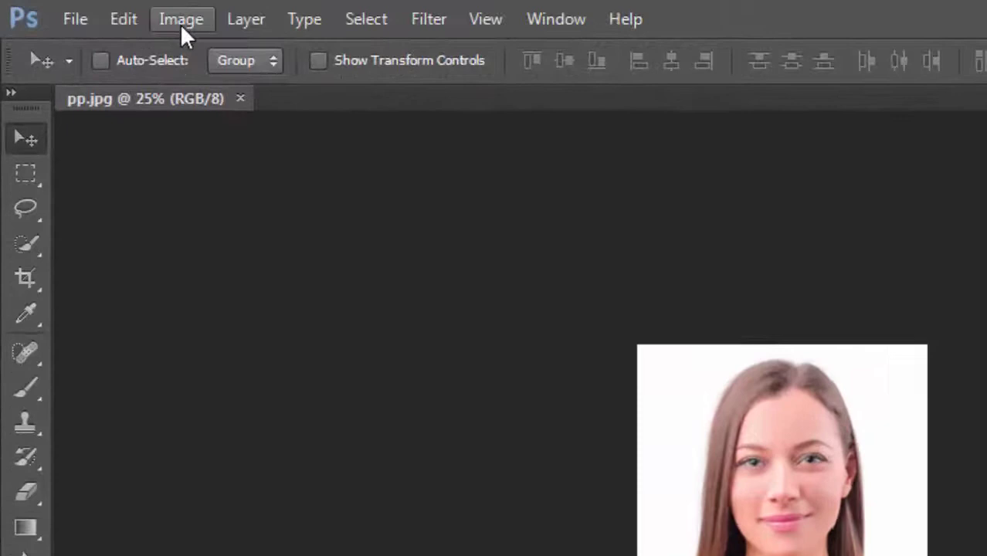
left_click(101, 4)
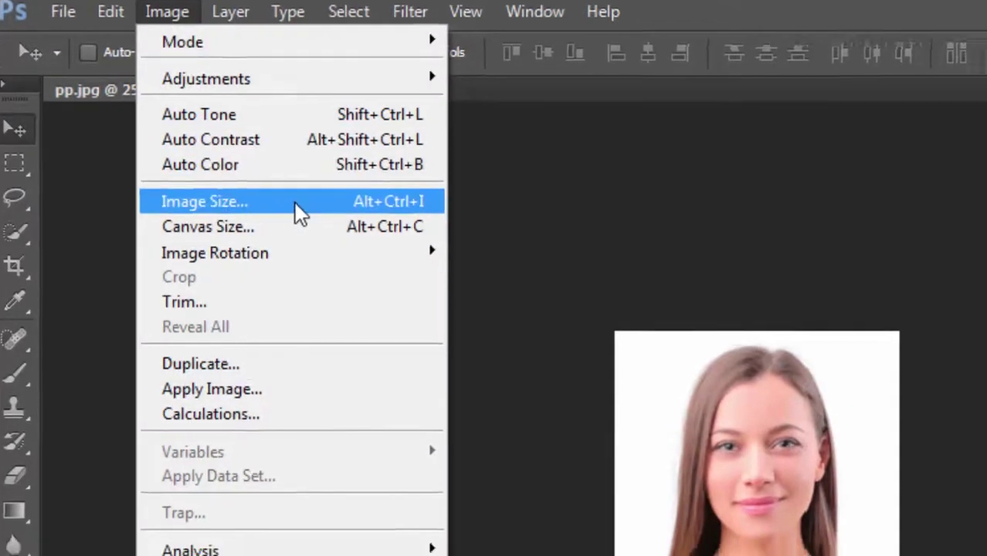
Step: In Image Size, set document height to 2 inches, giving 1.535 × 2 in at 200 ppi
left_click(313, 214)
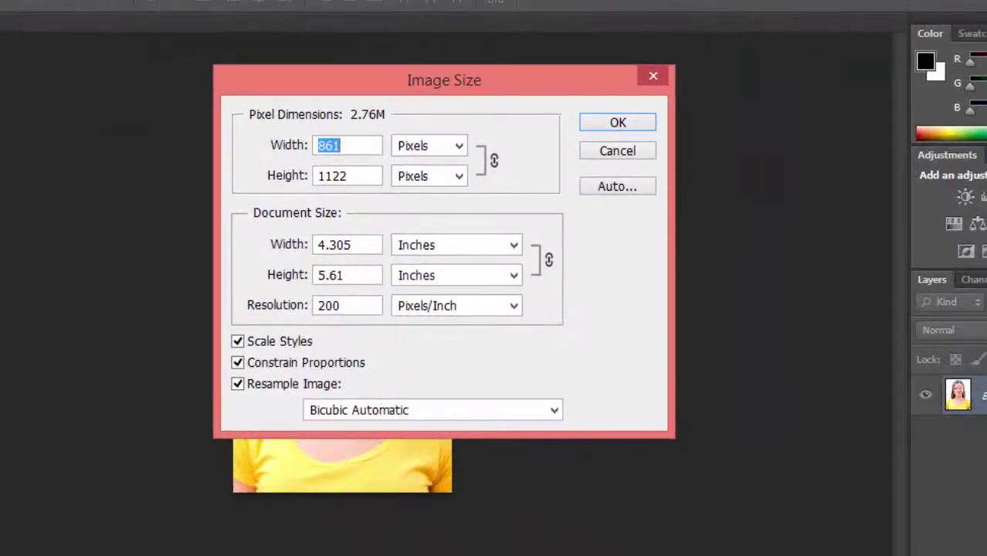
left_click_drag(433, 91, 682, 176)
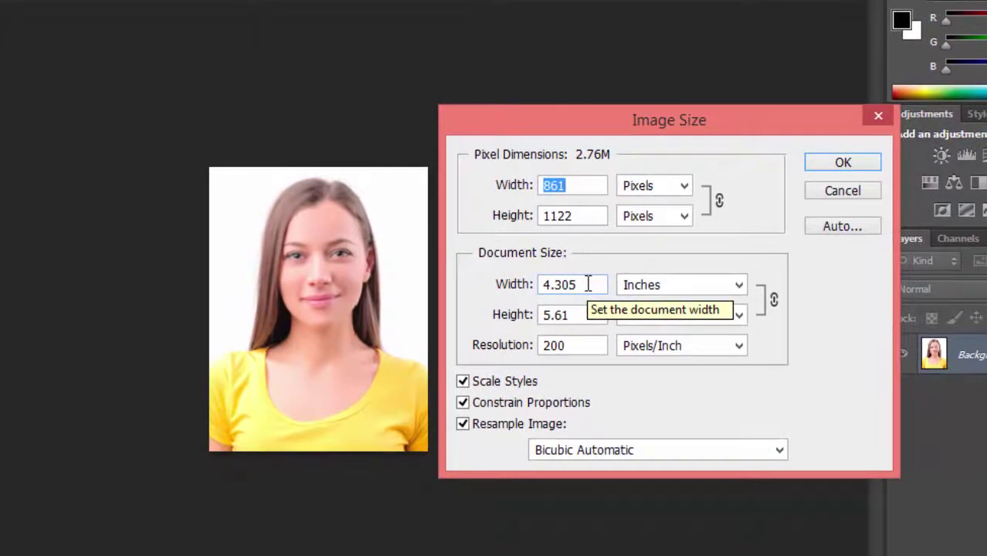
left_click_drag(587, 284, 525, 286)
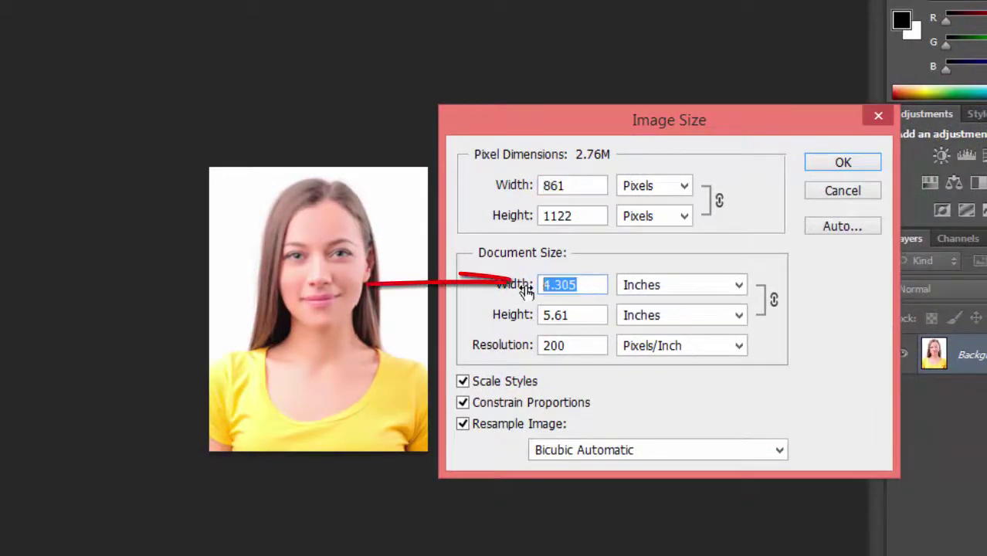
type("1.9")
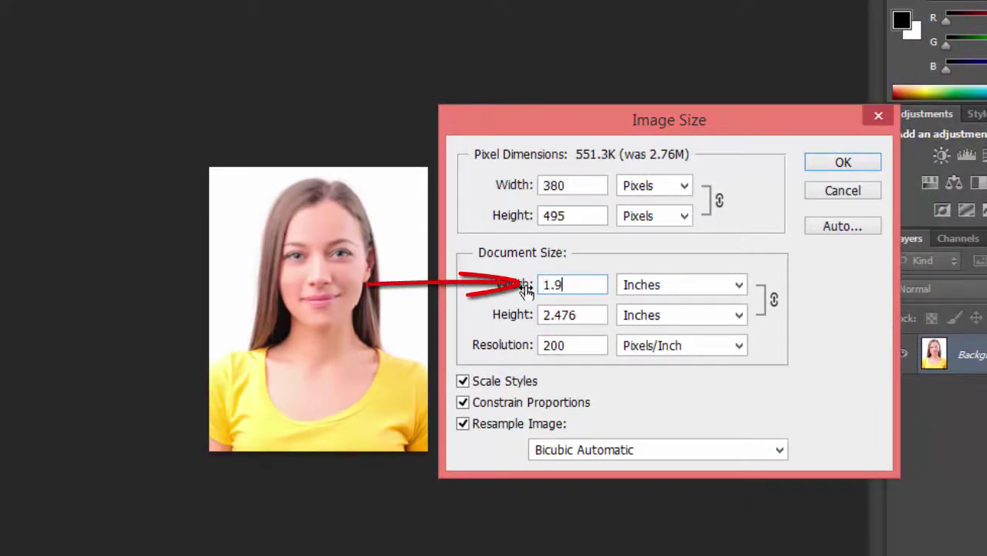
key("Tab")
key("Tab")
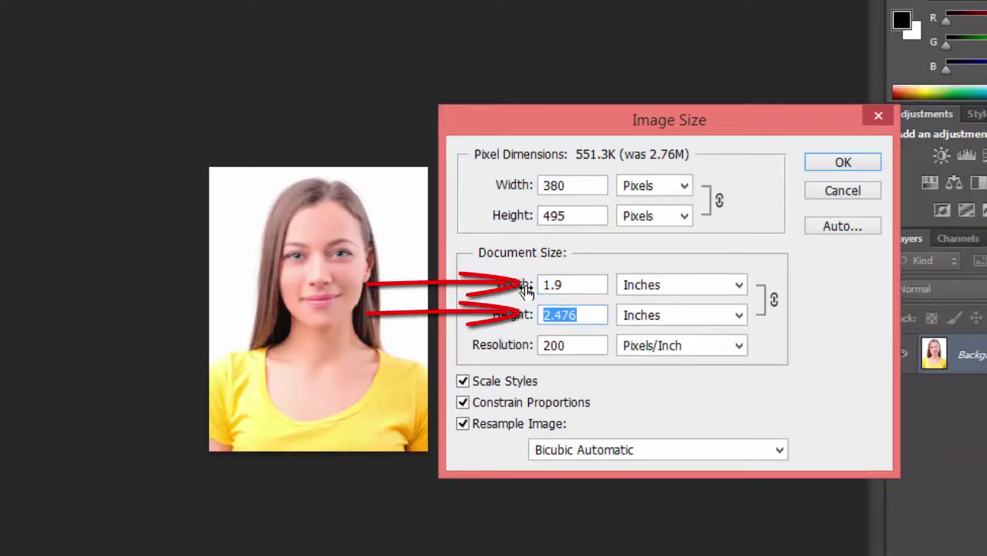
type("2")
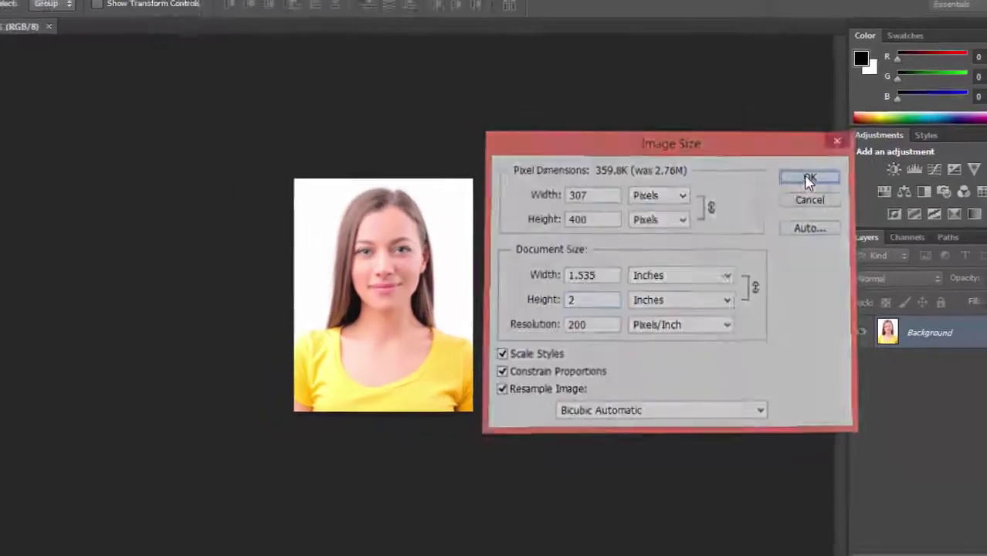
Step: Apply the 307 × 400 px size and convert the Background into Layer 0
left_click(808, 180)
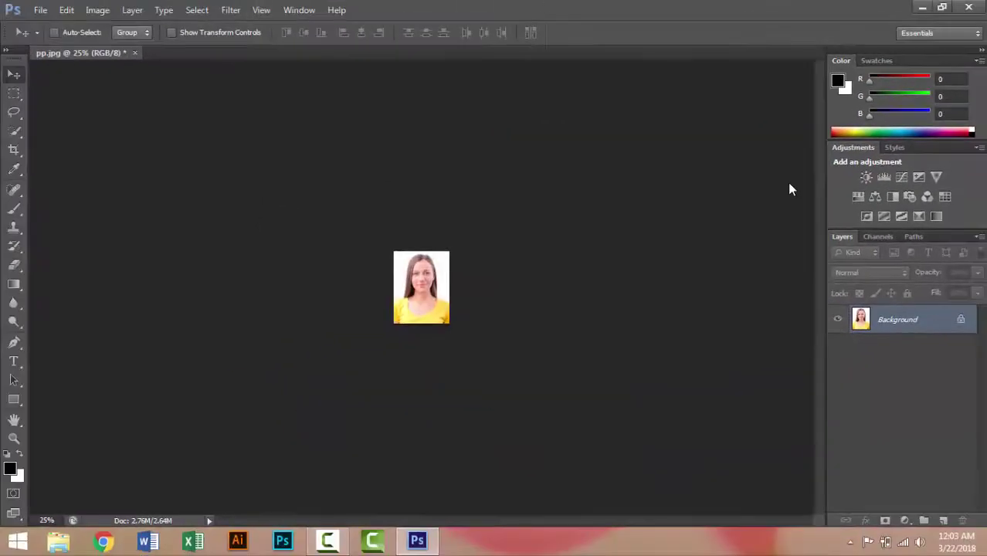
scroll(372, 303, "up", 3)
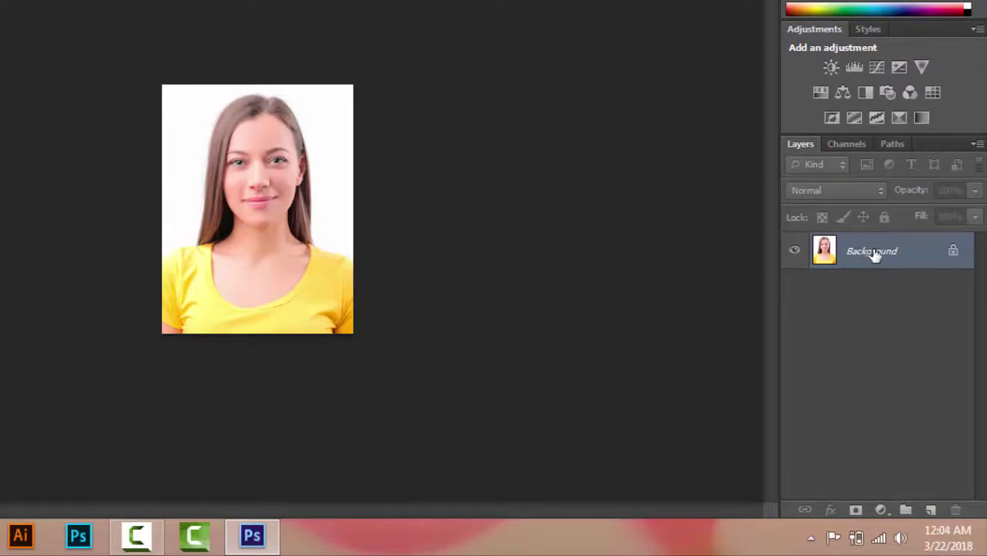
double_click(873, 255)
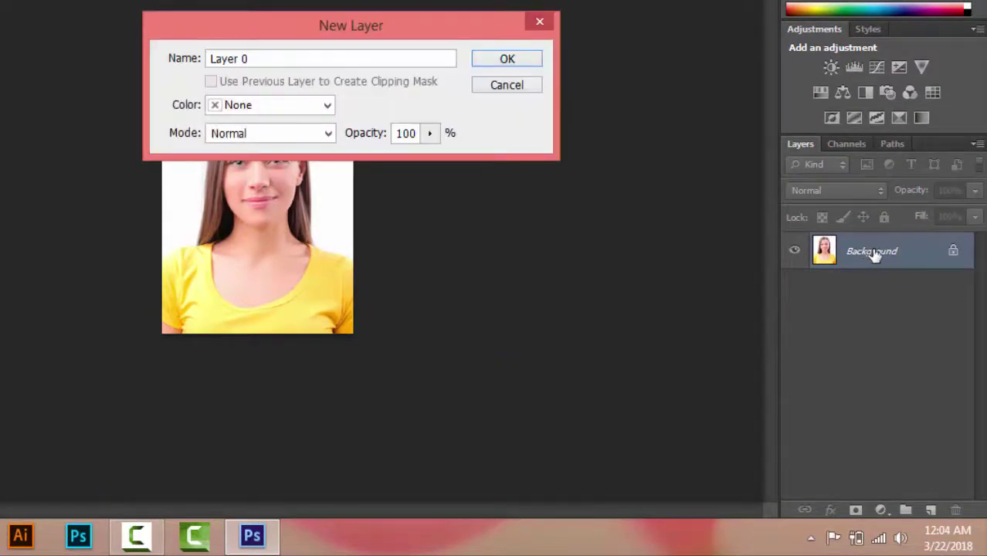
left_click(508, 62)
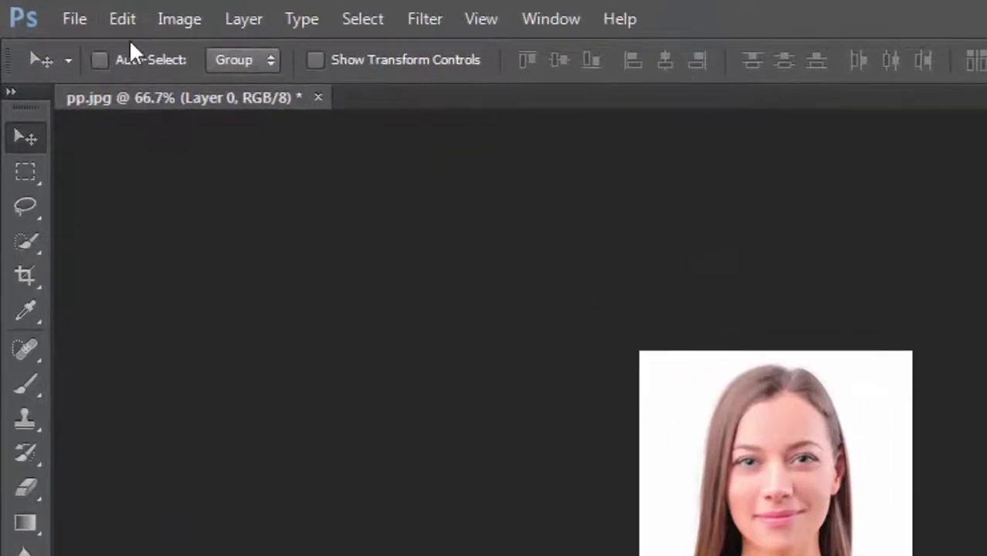
Step: Stroke Layer 0 with a 1 px centered white (ffffff) border
left_click(123, 19)
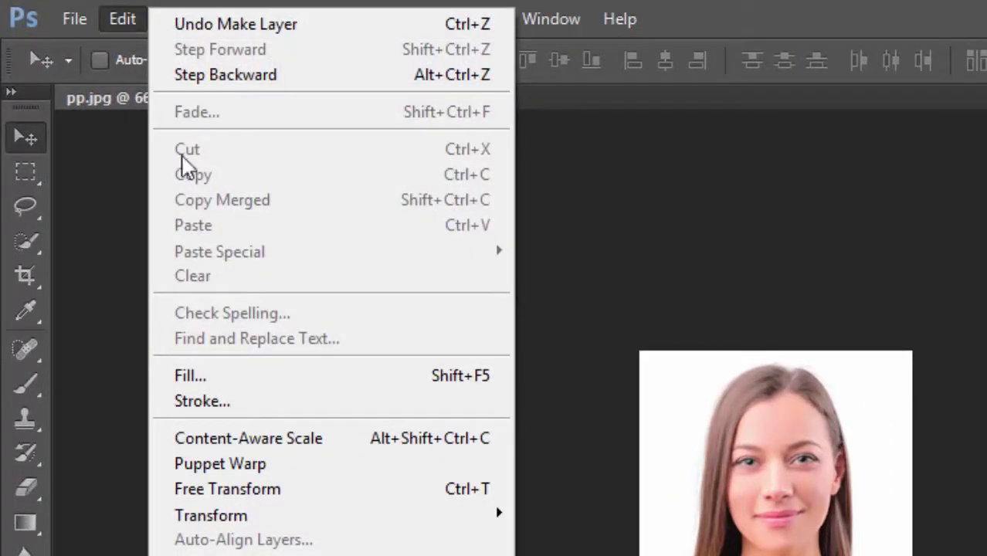
left_click(310, 402)
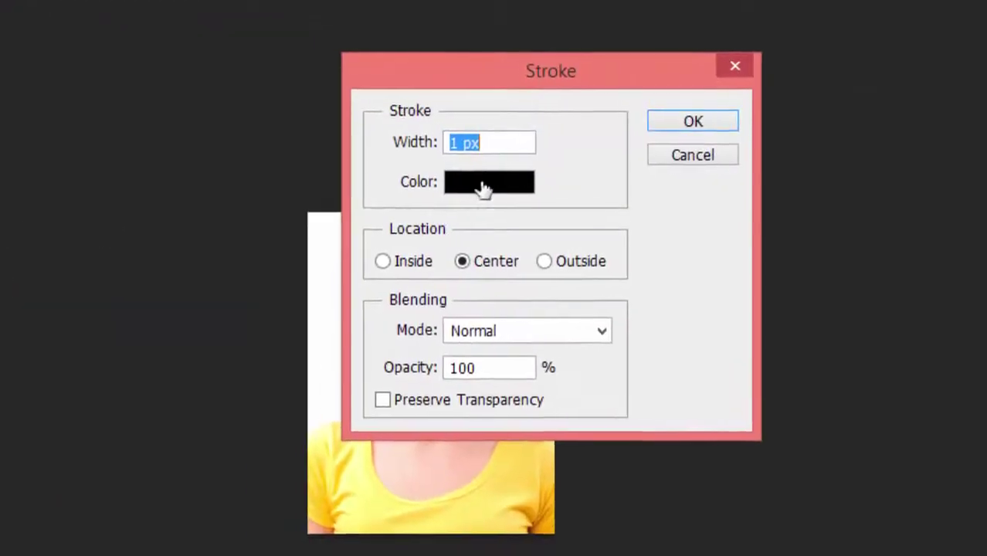
left_click(444, 185)
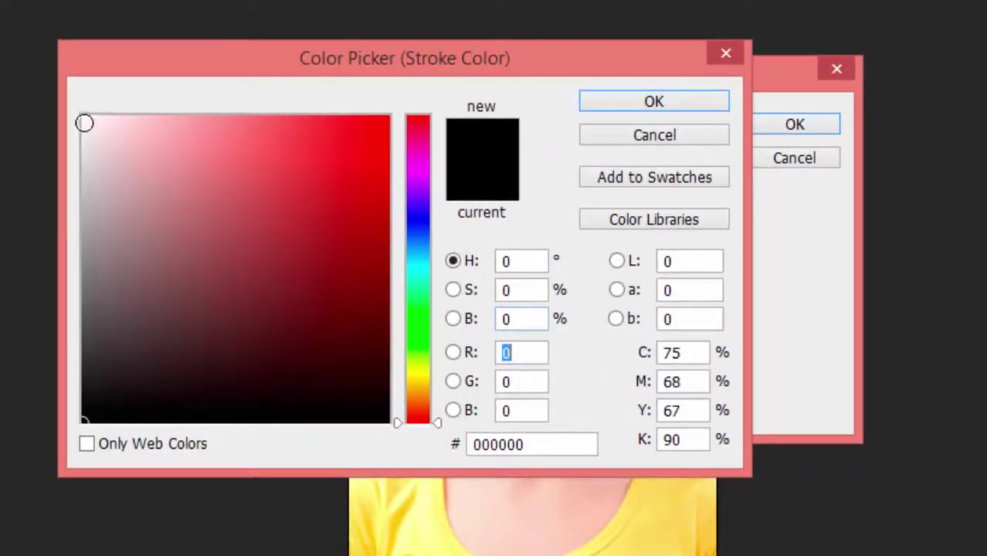
left_click(84, 123)
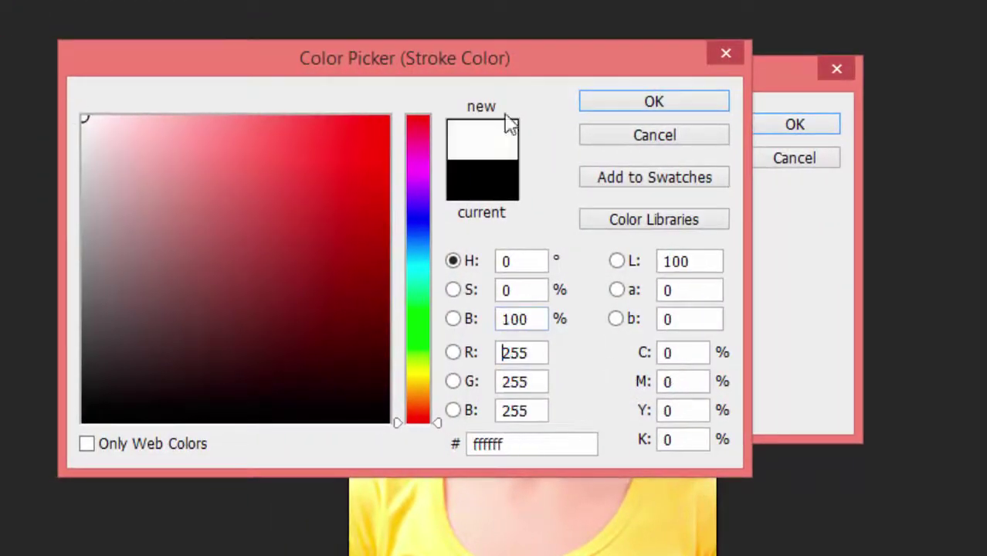
left_click(621, 109)
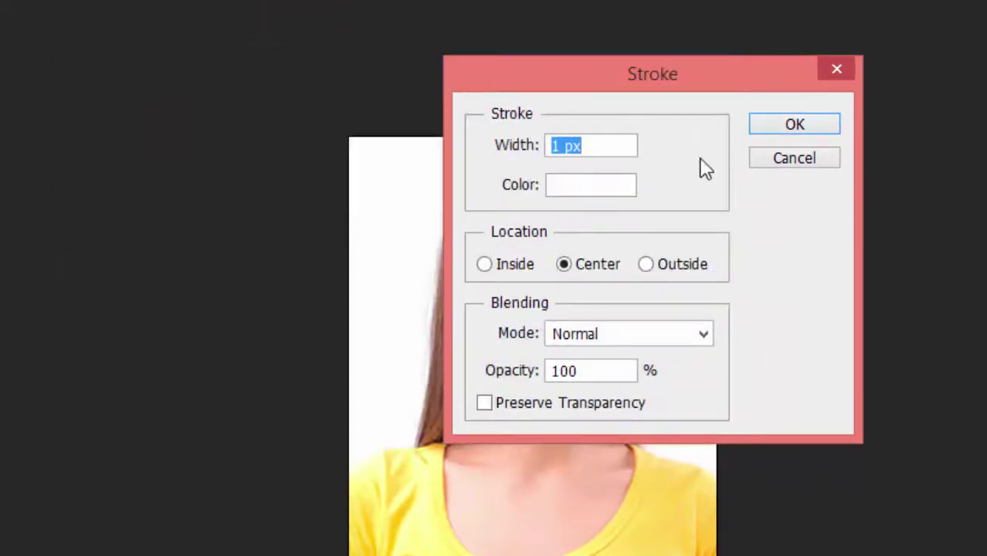
left_click(787, 128)
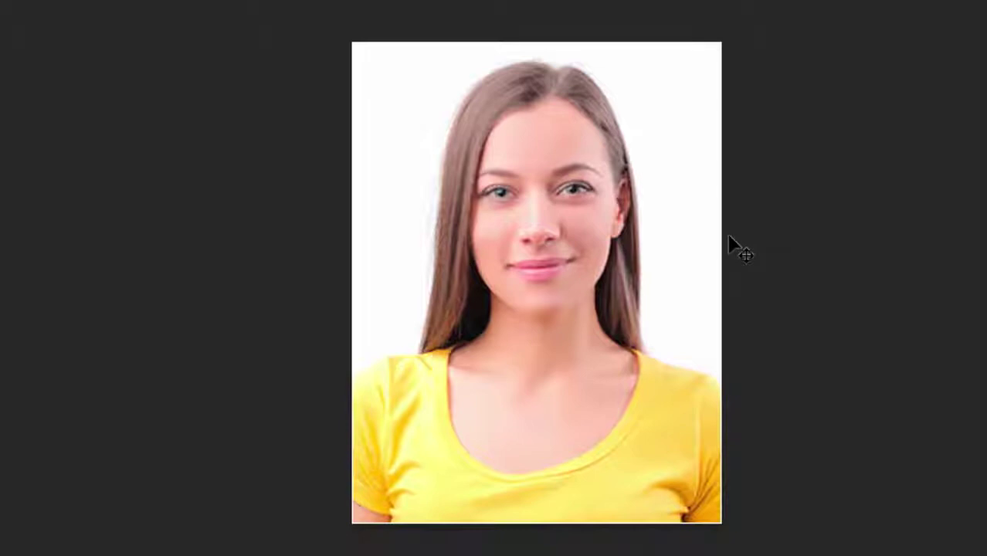
Step: Scale Layer 0 from its centre to about 1.46 × 1.91 inches, leaving a transparent margin
key("ctrl+t")
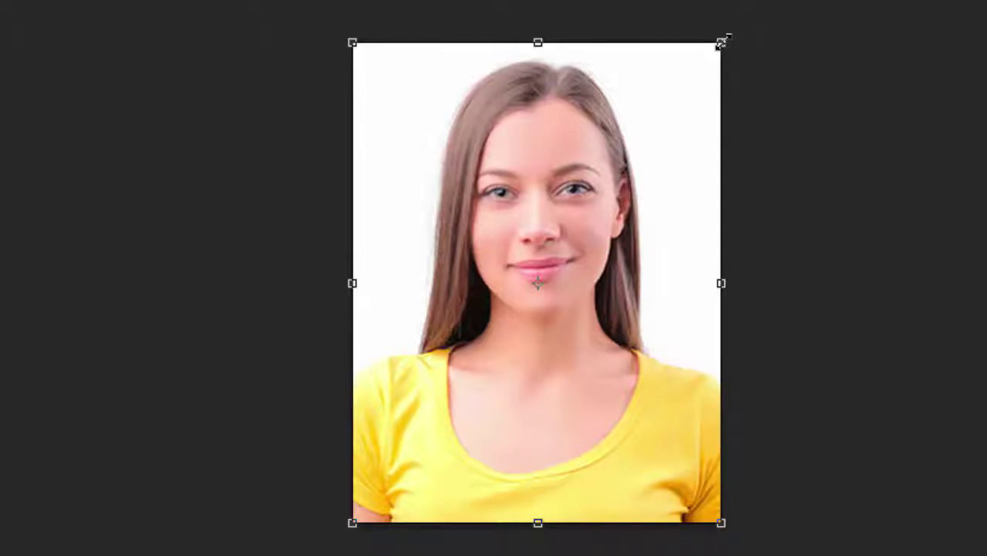
left_click_drag(721, 42, 710, 55)
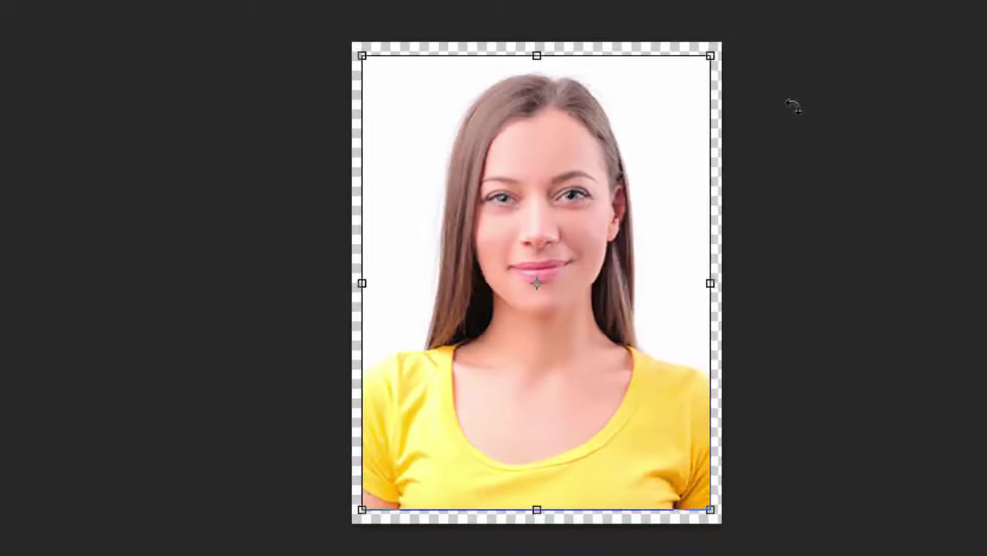
key("Return")
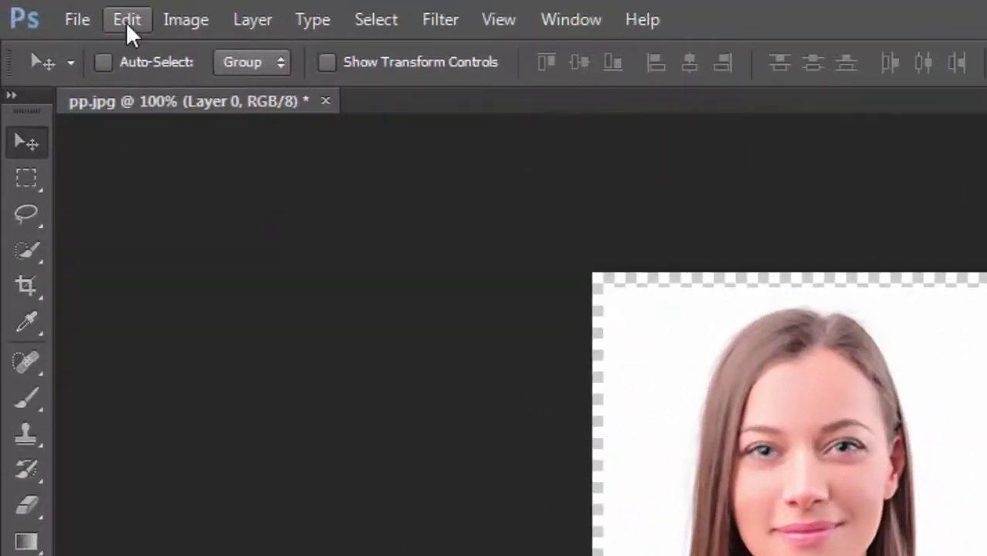
Step: Define the bordered portrait as a pattern named pp.jpg
left_click(126, 21)
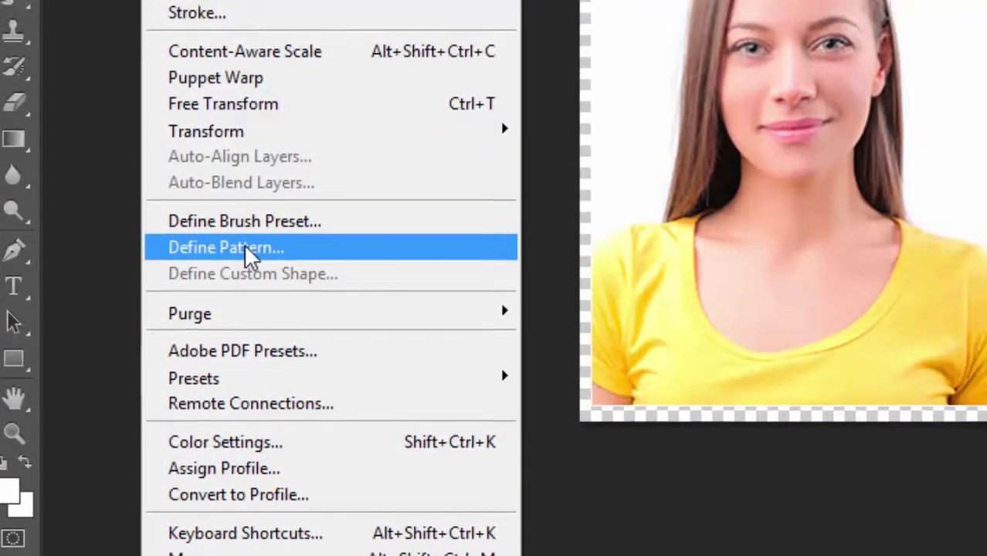
left_click(259, 239)
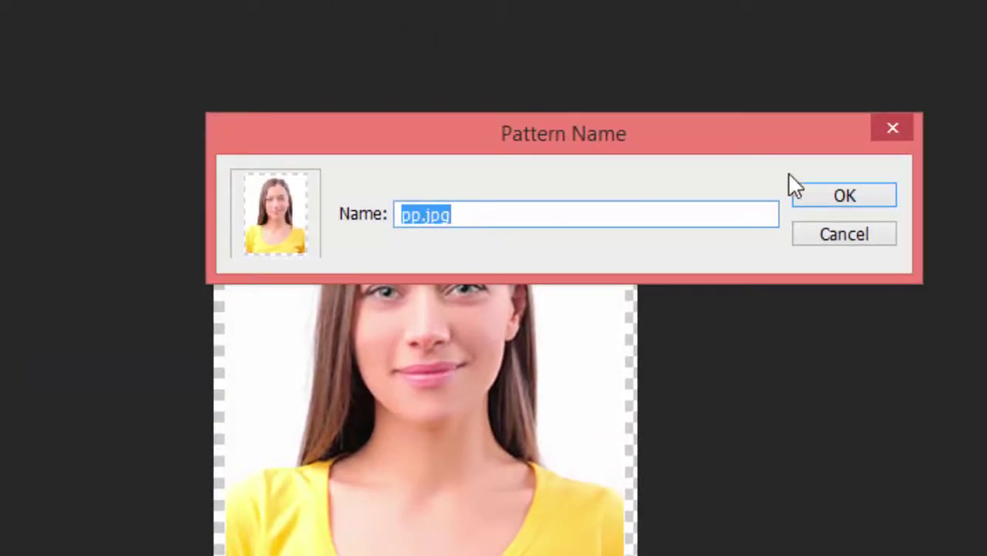
left_click(845, 199)
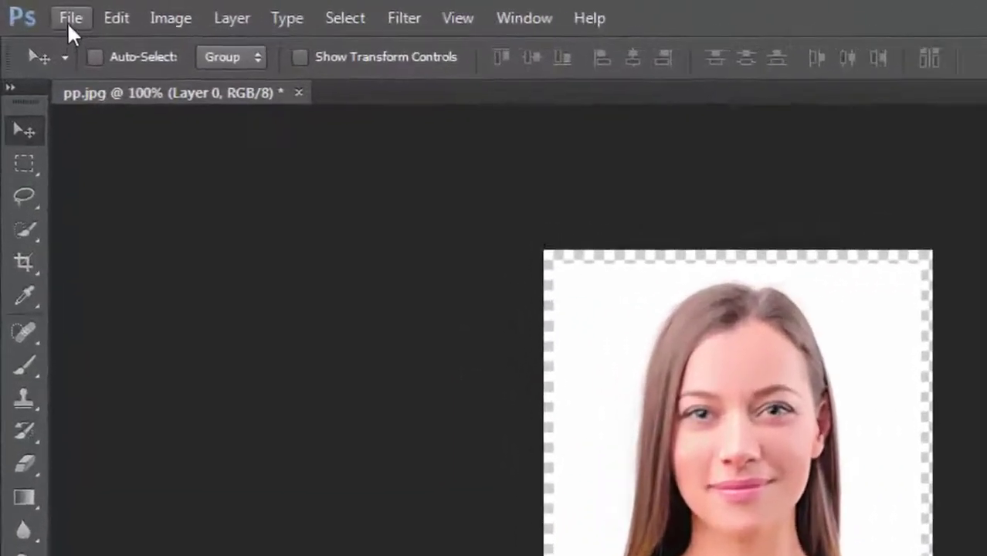
Step: Start a new document sized 1200 × 800 px at 200 pixels/inch
left_click(41, 11)
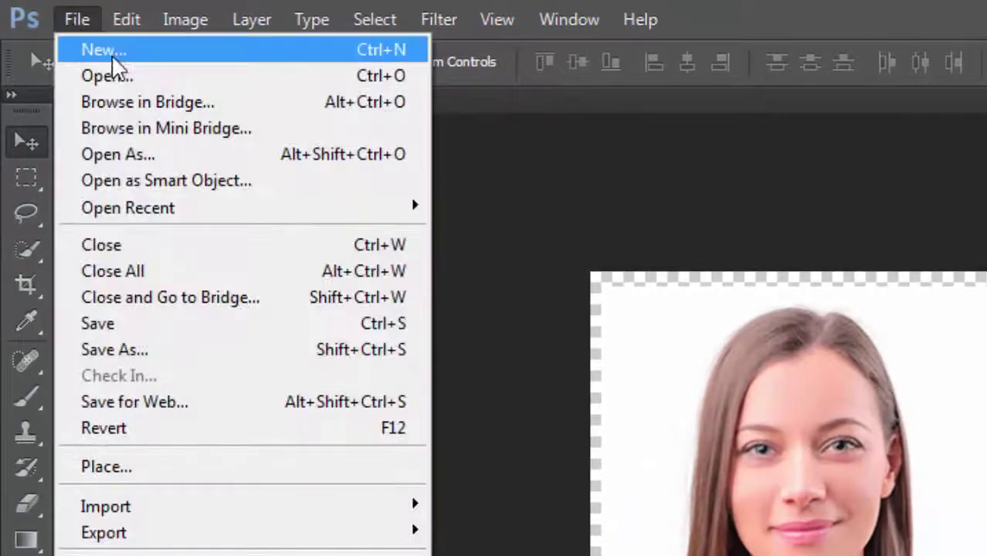
left_click(106, 54)
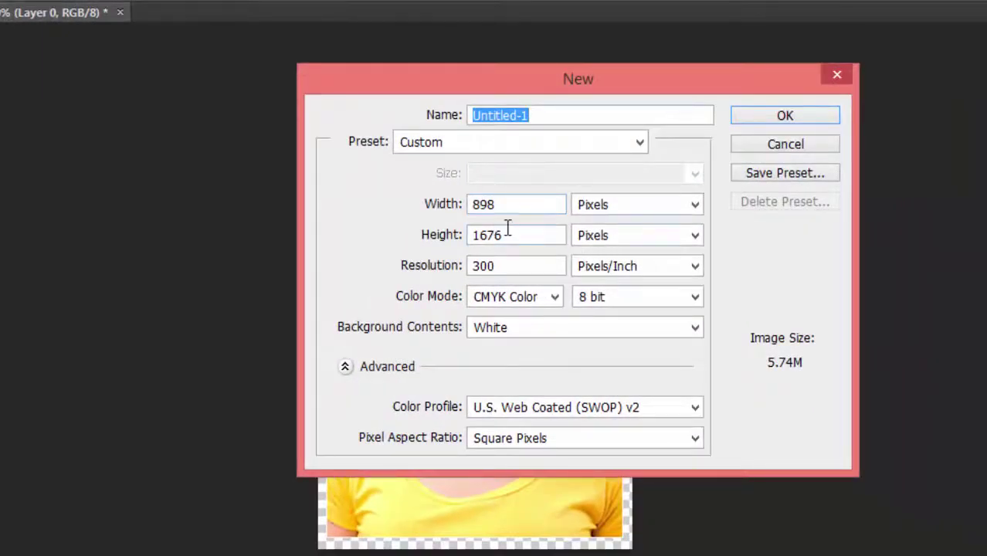
left_click_drag(514, 203, 446, 203)
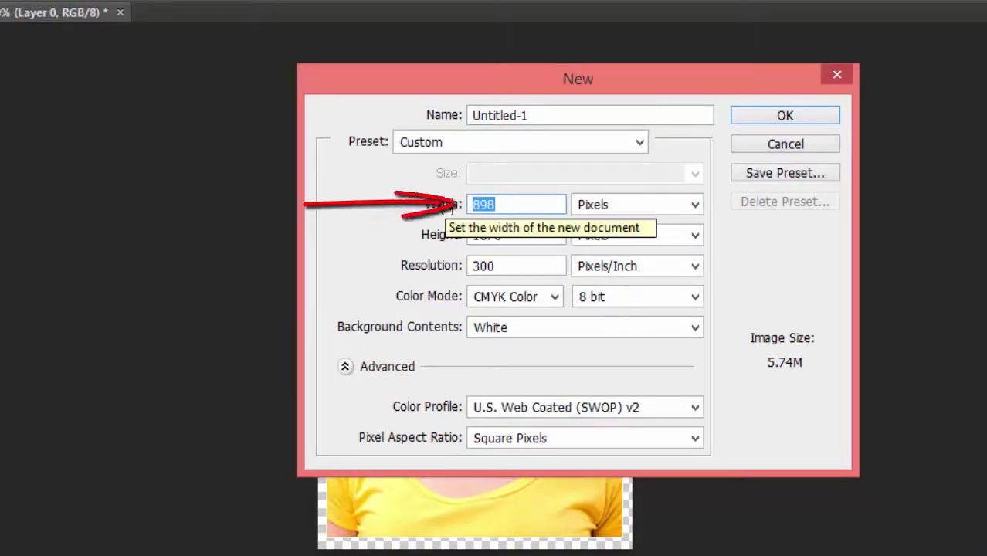
type("12")
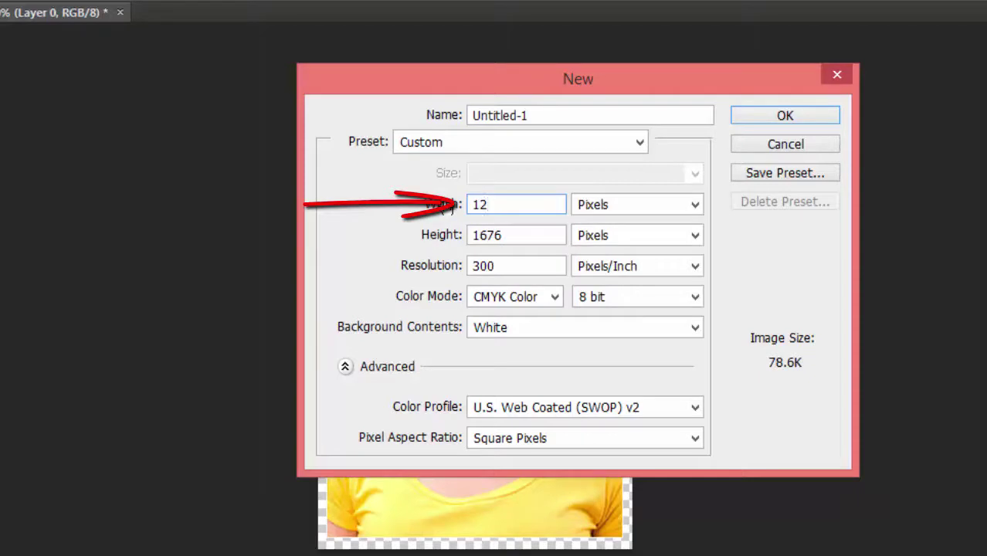
type("00")
key("Tab")
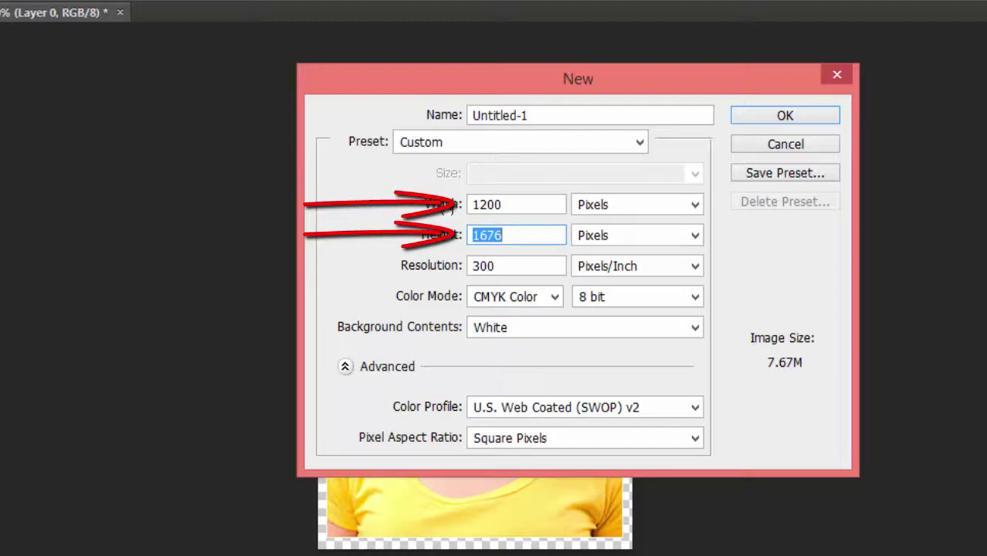
type("800")
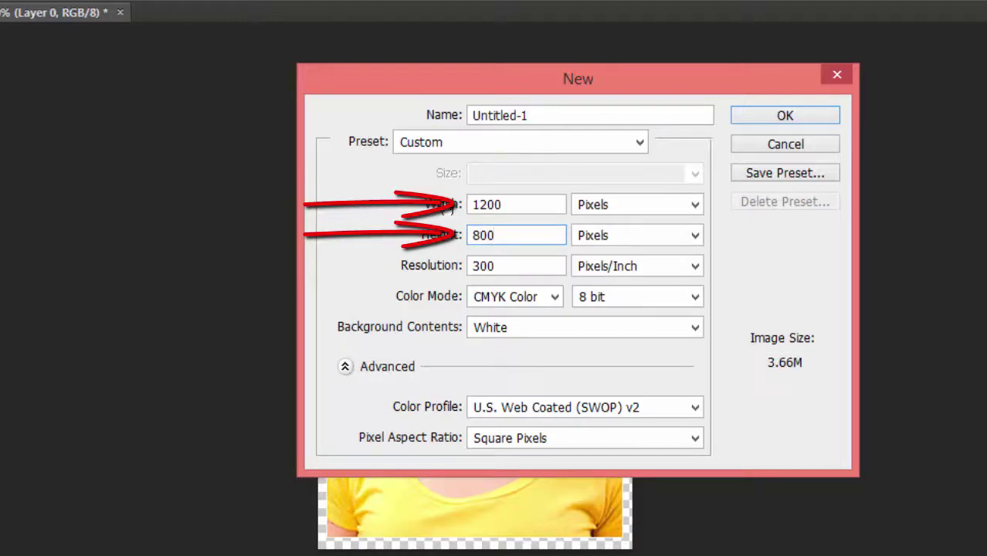
key("Tab")
key("Tab")
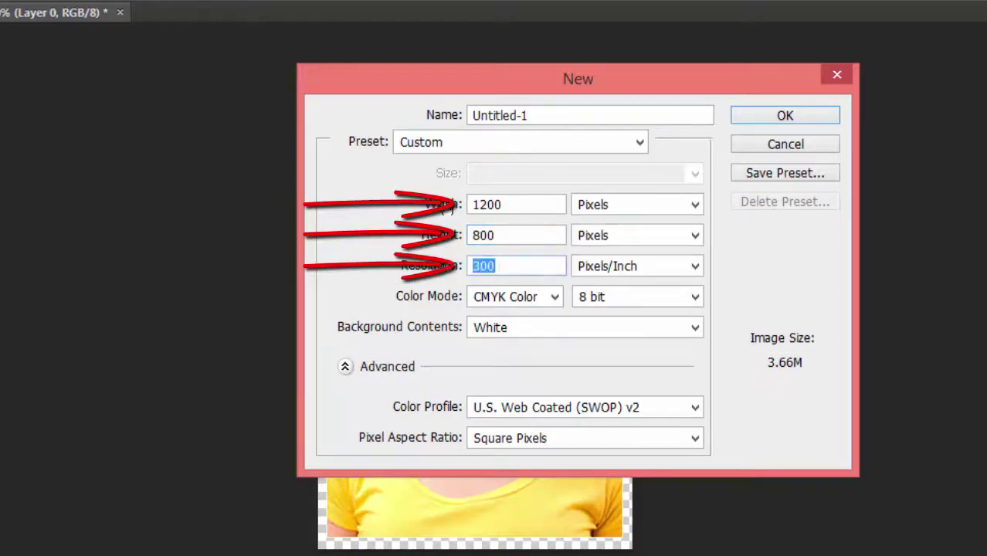
type("200")
key("Tab")
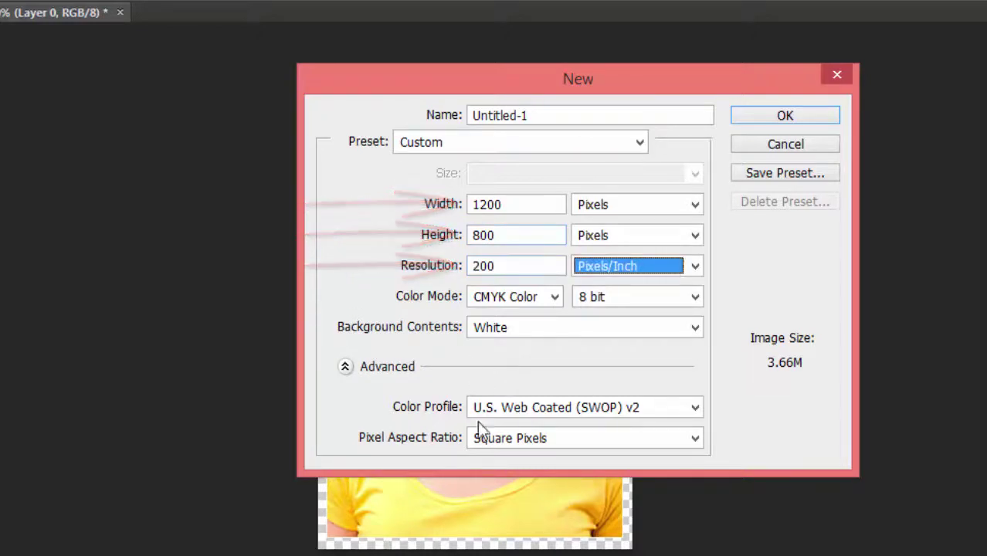
Step: Set Color Mode to RGB Color and create the blank Untitled-1 document
left_click_drag(576, 79, 500, 127)
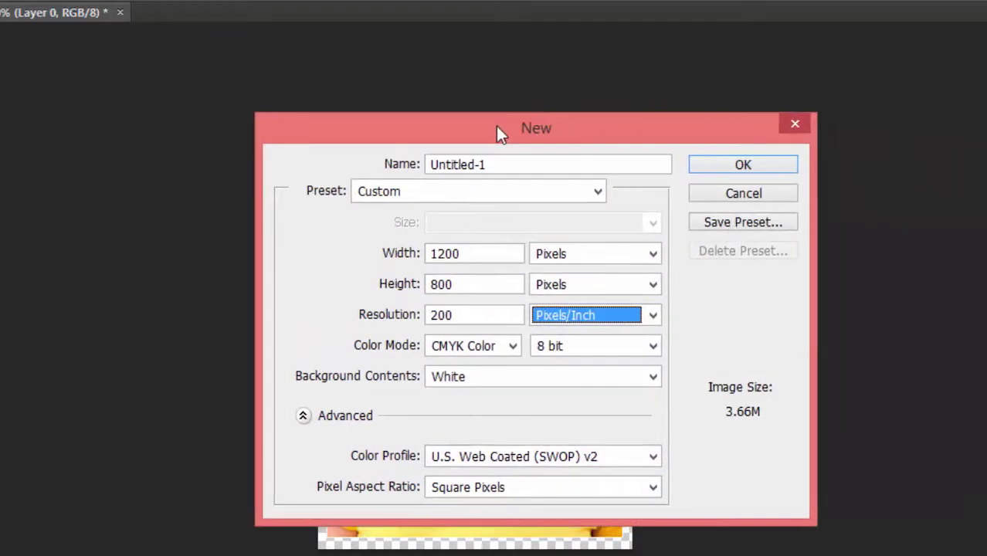
left_click(458, 314)
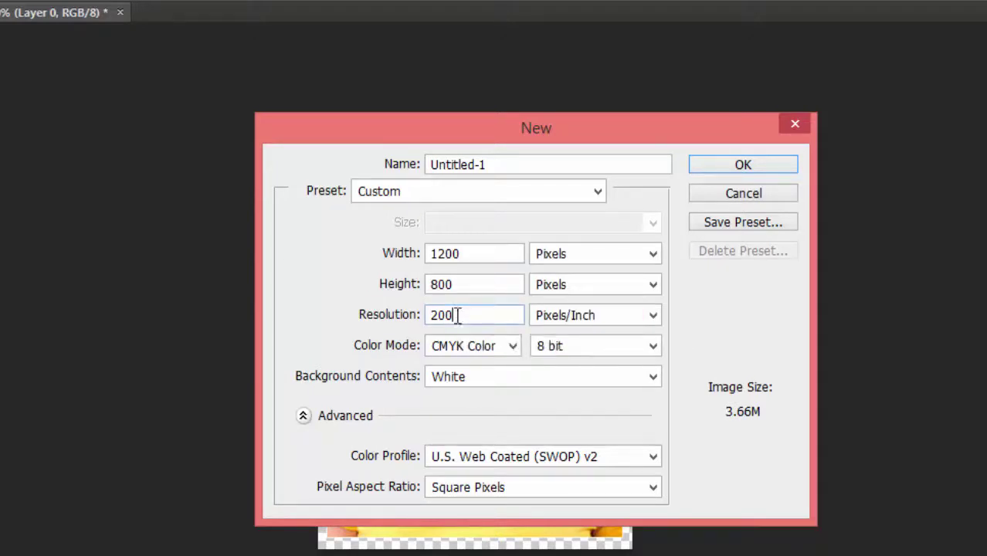
left_click(508, 346)
left_click(478, 401)
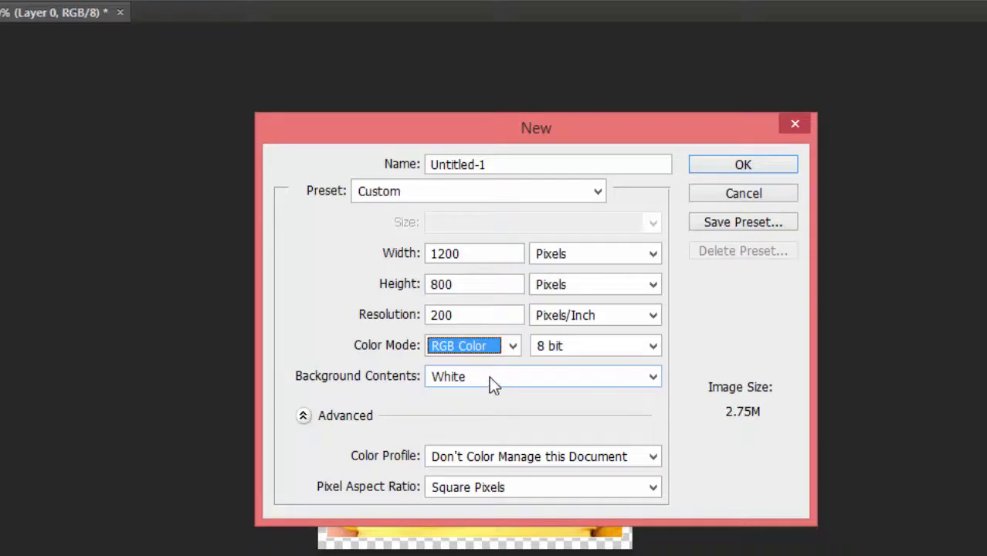
left_click(741, 166)
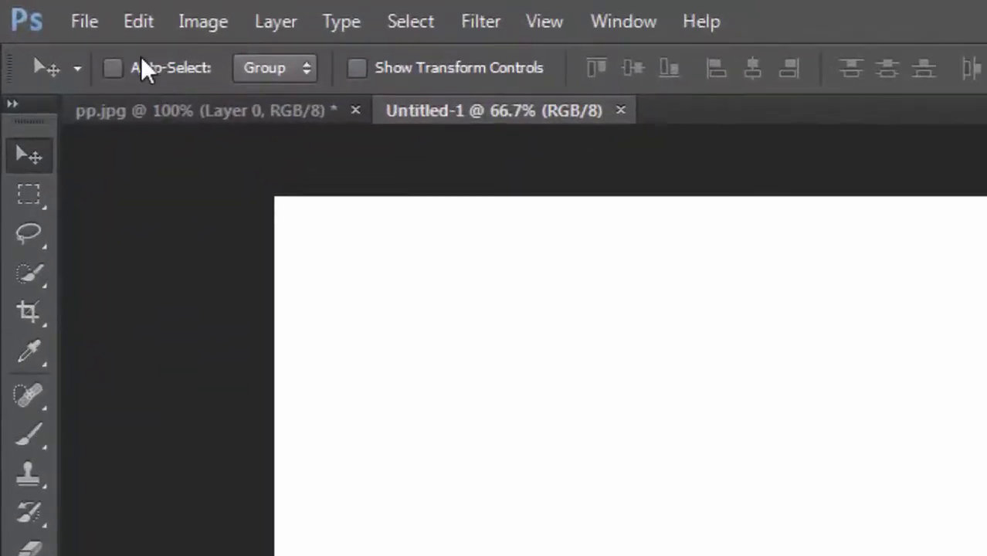
Step: Fill Untitled-1 with the pp.jpg pattern, tiling eight portraits in two rows of four
left_click(141, 22)
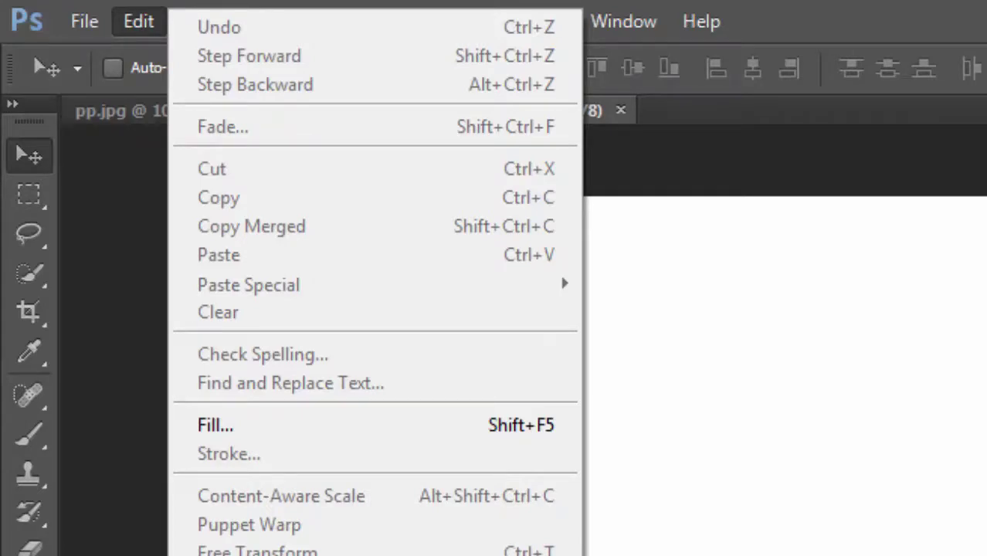
left_click(286, 426)
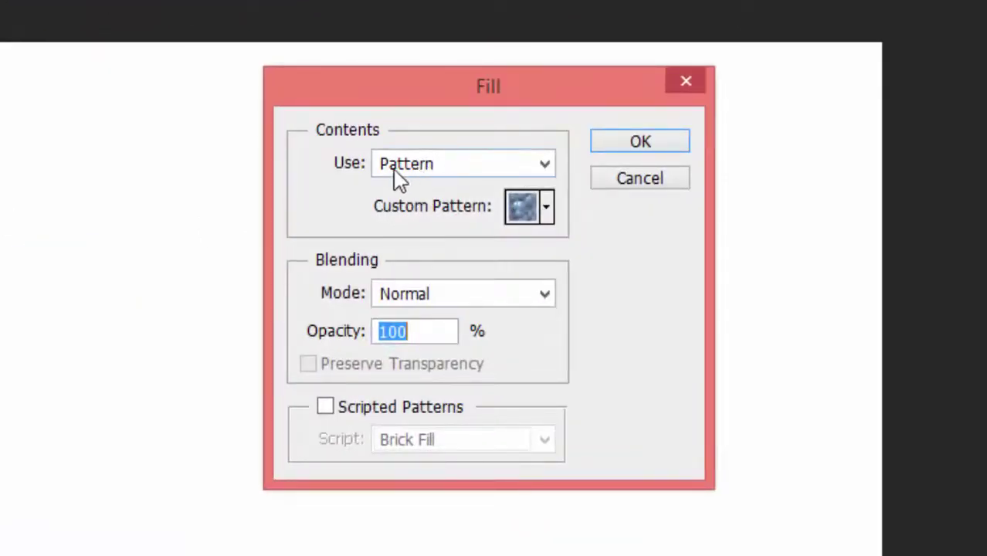
left_click(435, 173)
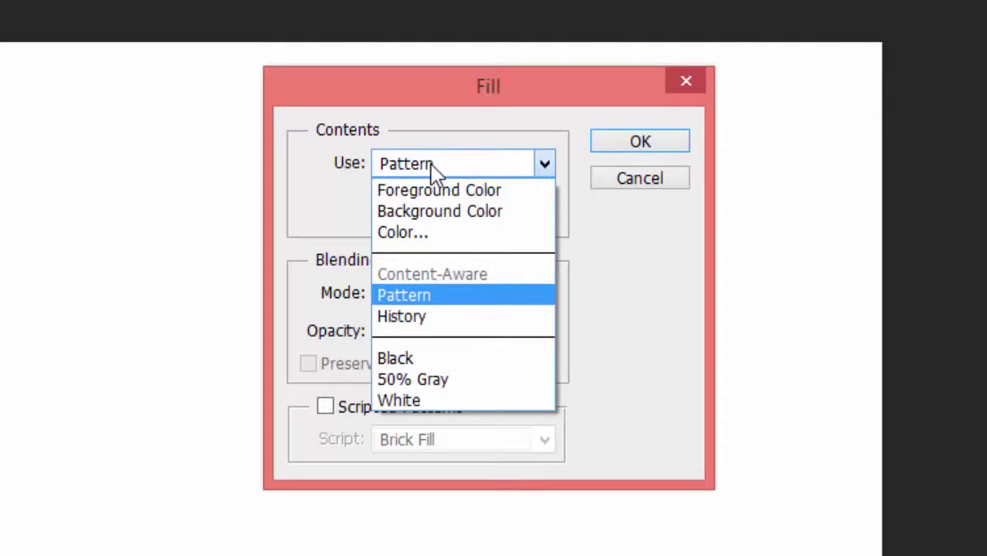
left_click(435, 172)
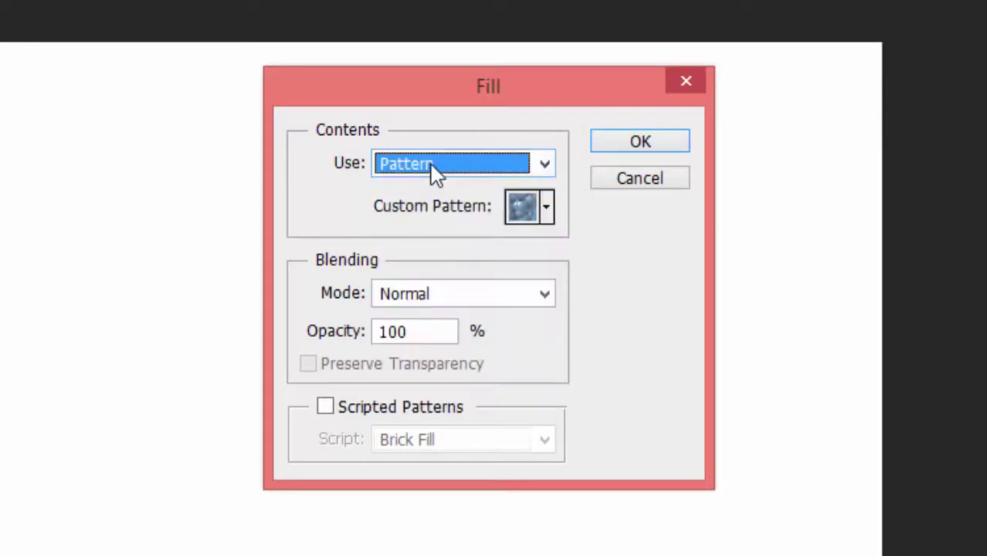
left_click(547, 207)
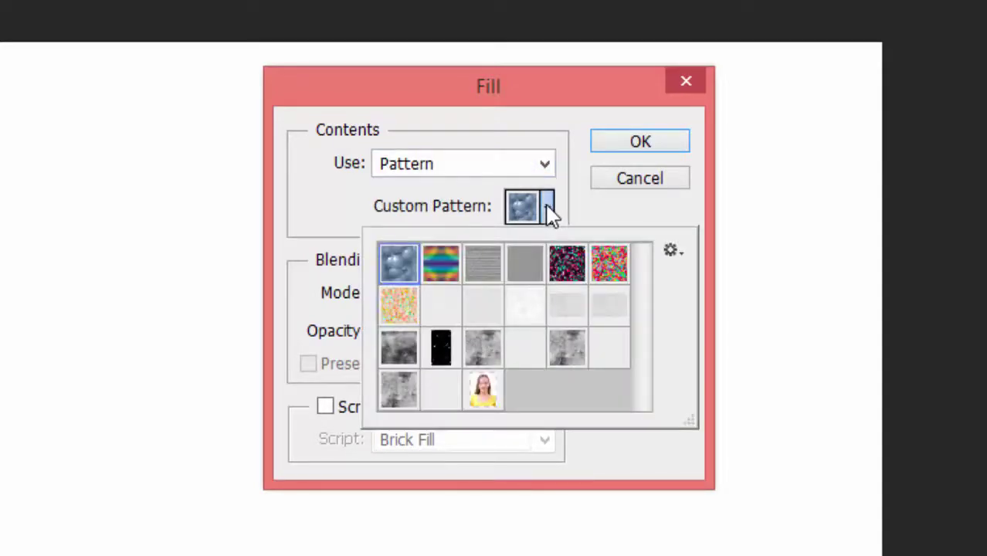
left_click(484, 392)
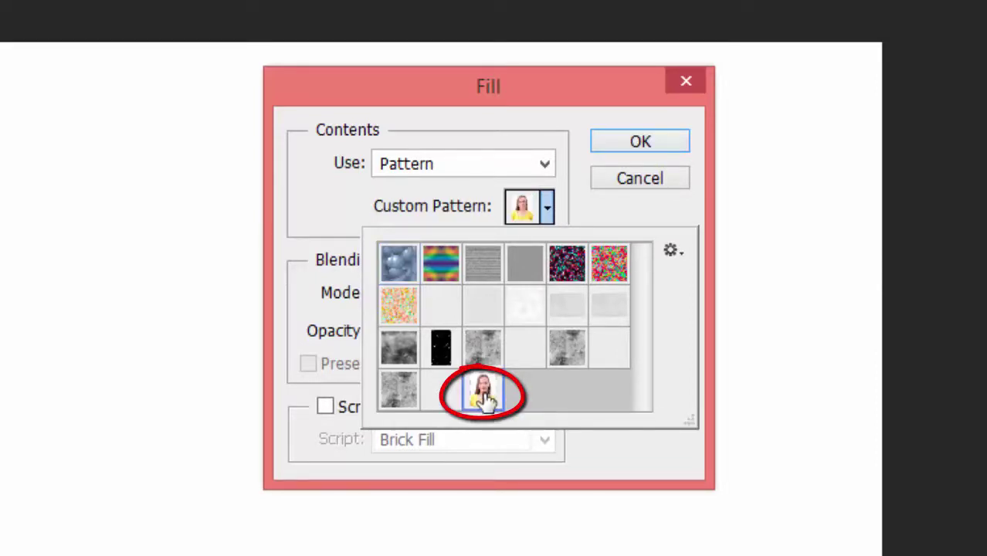
mouse_move(484, 392)
left_mouse_down()
mouse_move(526, 399)
mouse_move(528, 385)
left_mouse_up()
left_click(646, 143)
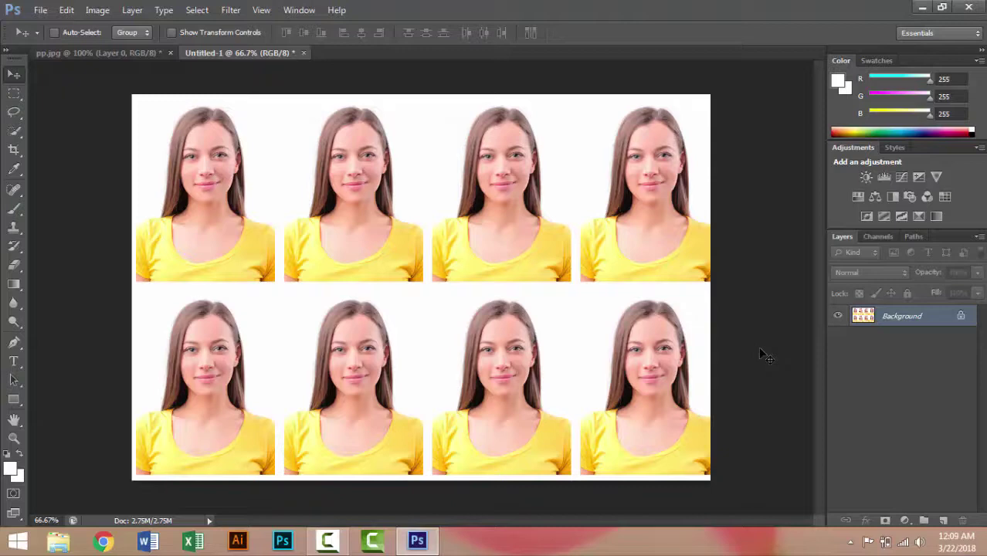
Step: Minimize Photoshop to reveal the Windows desktop
left_click(922, 8)
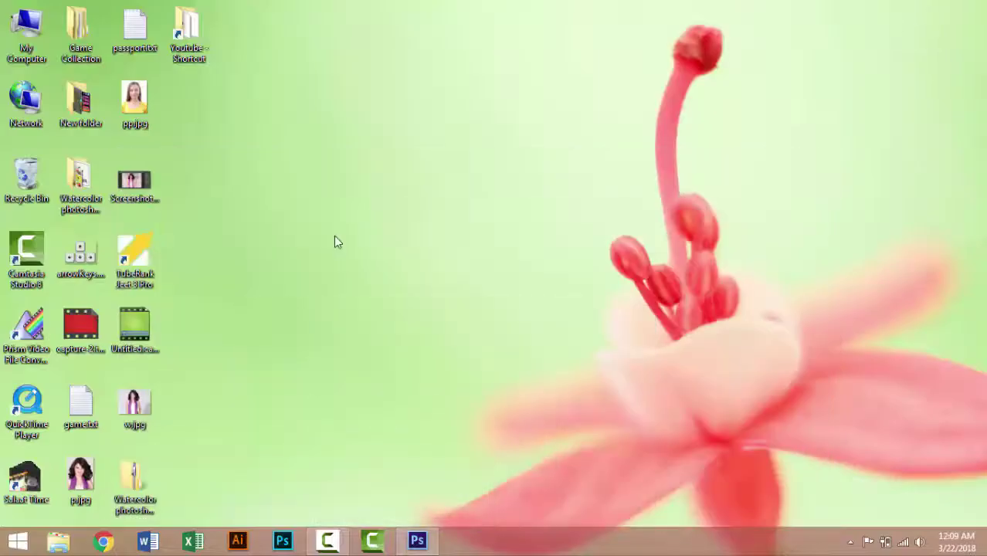